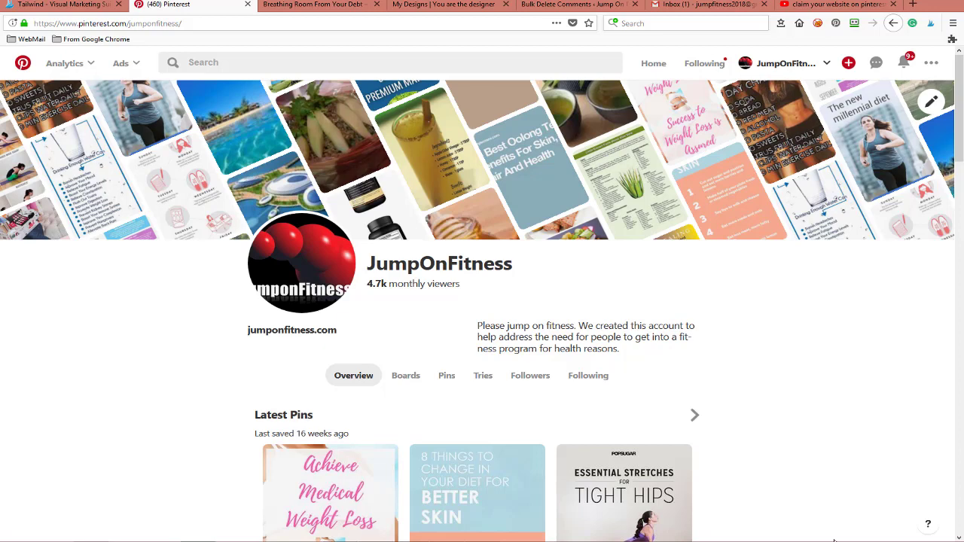
Search the WordPress plugin directory for 'seo' from Plugins > Add New
left_click(556, 11)
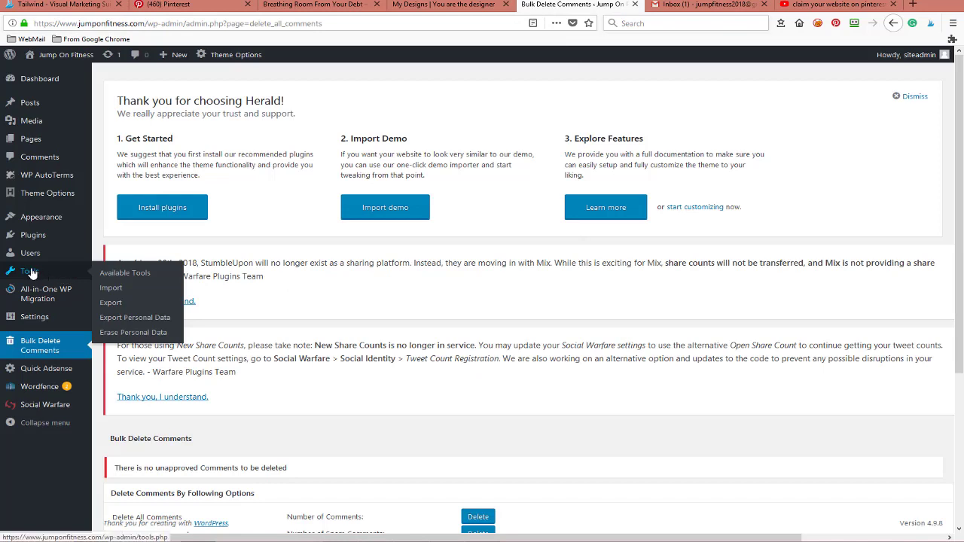
mouse_move(33, 235)
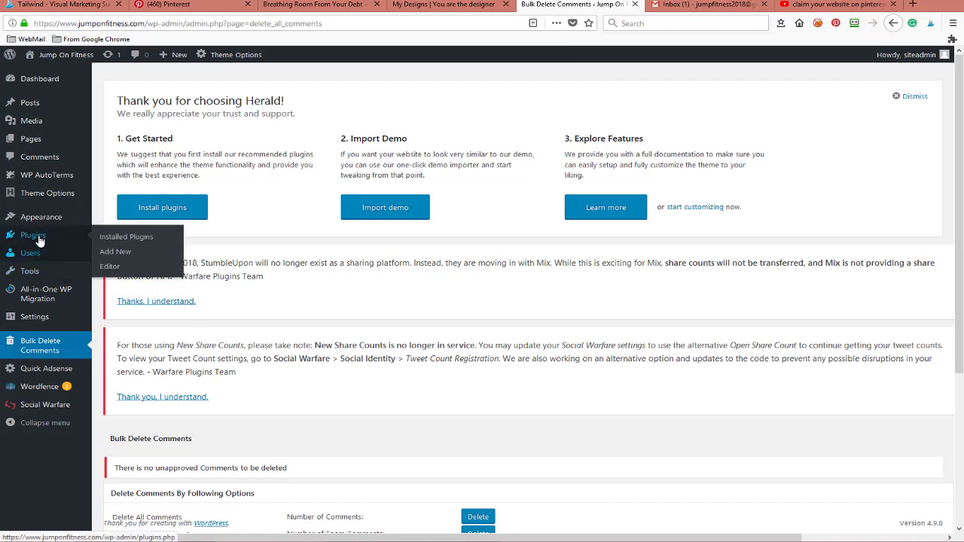
left_click(117, 240)
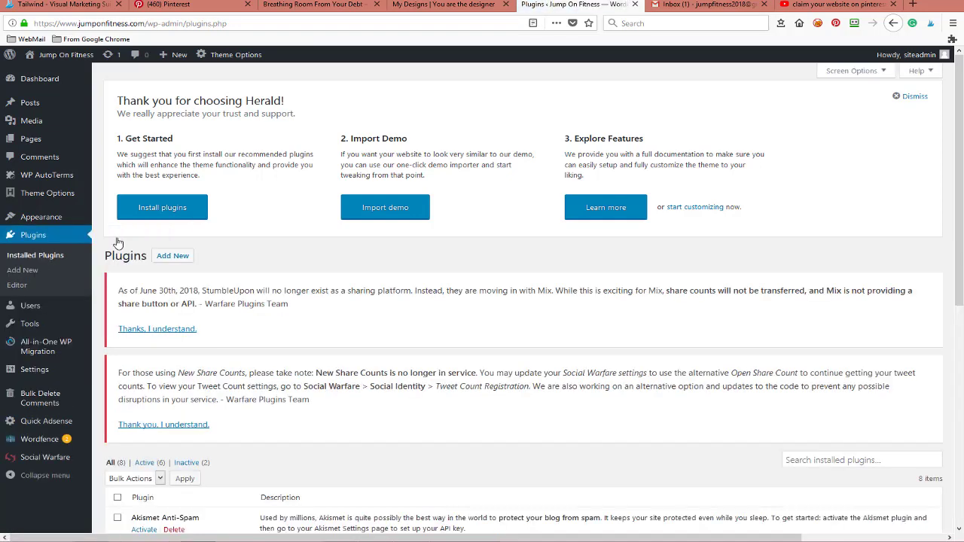
left_click(178, 259)
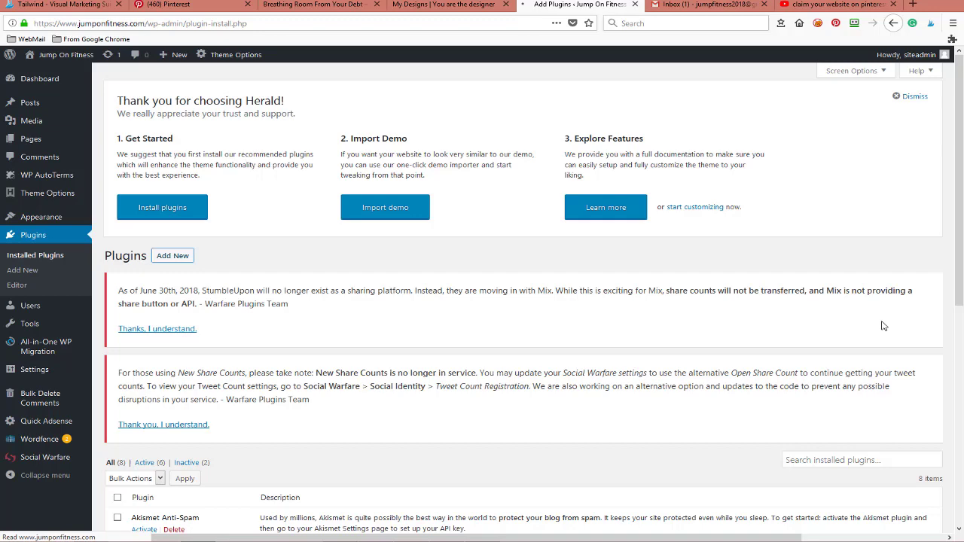
scroll(913, 381, "down", 3)
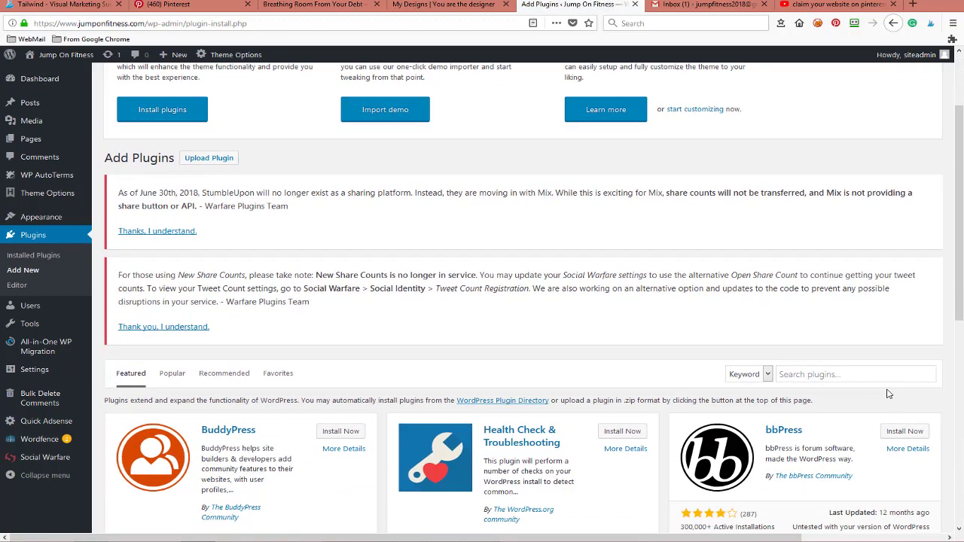
left_click(871, 378)
type("se")
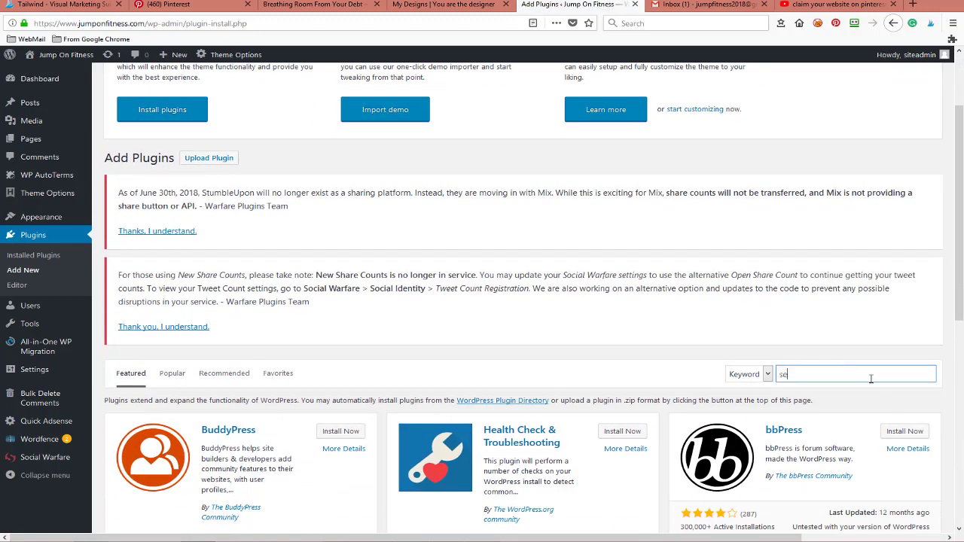
type("o")
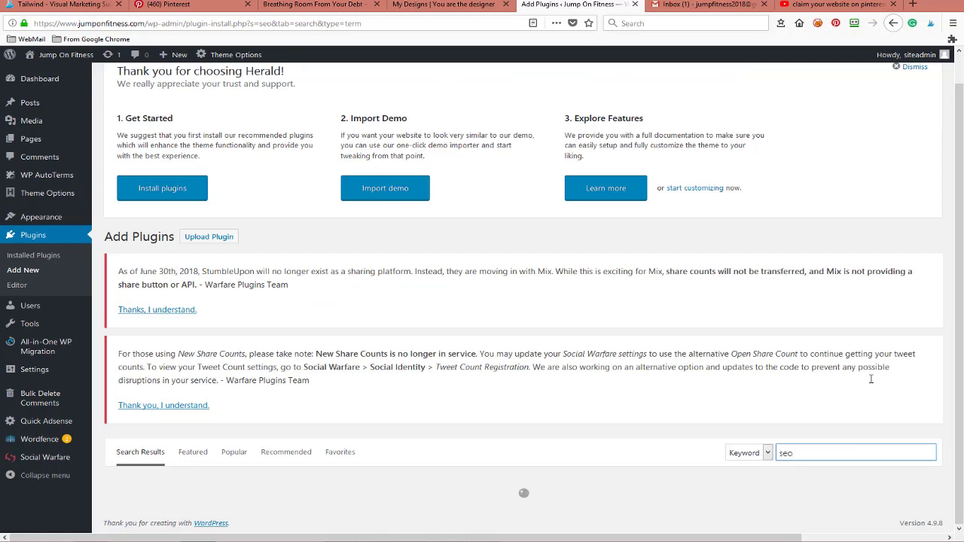
Install the Yoast SEO plugin and activate it
scroll(856, 356, "down", 5)
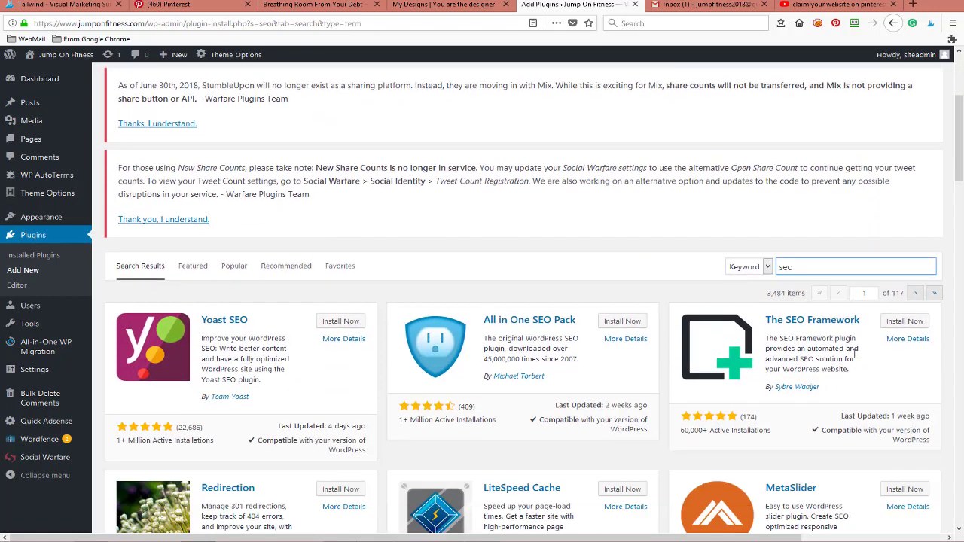
scroll(856, 354, "down", 1)
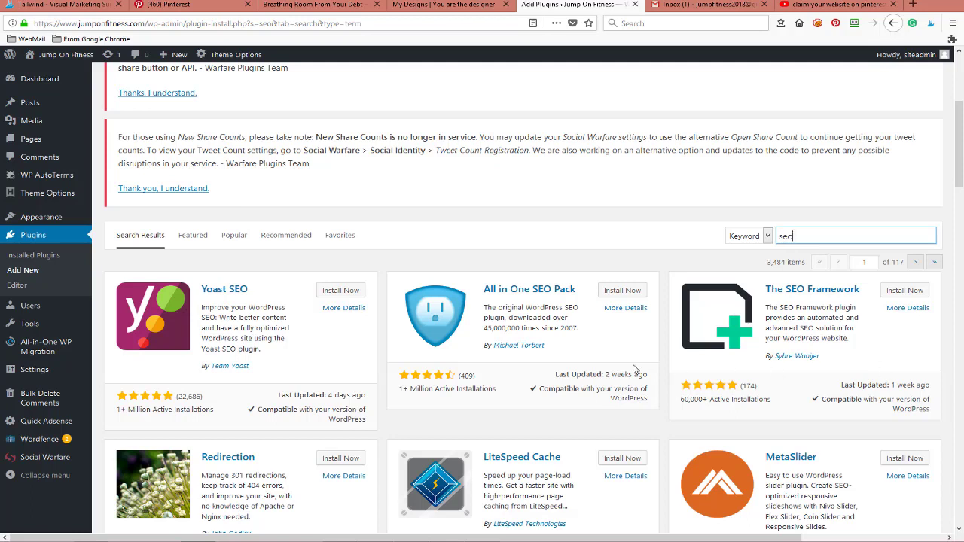
left_click(354, 294)
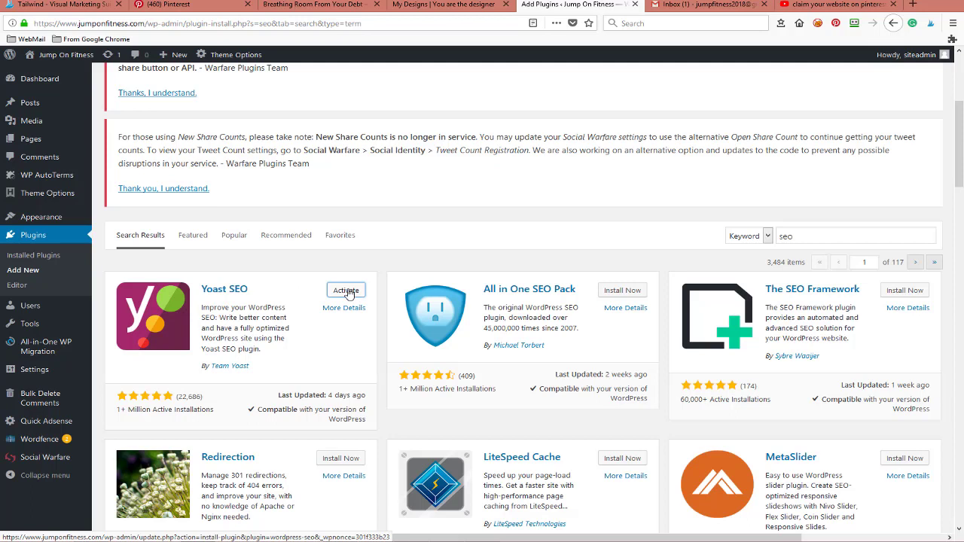
left_click(347, 292)
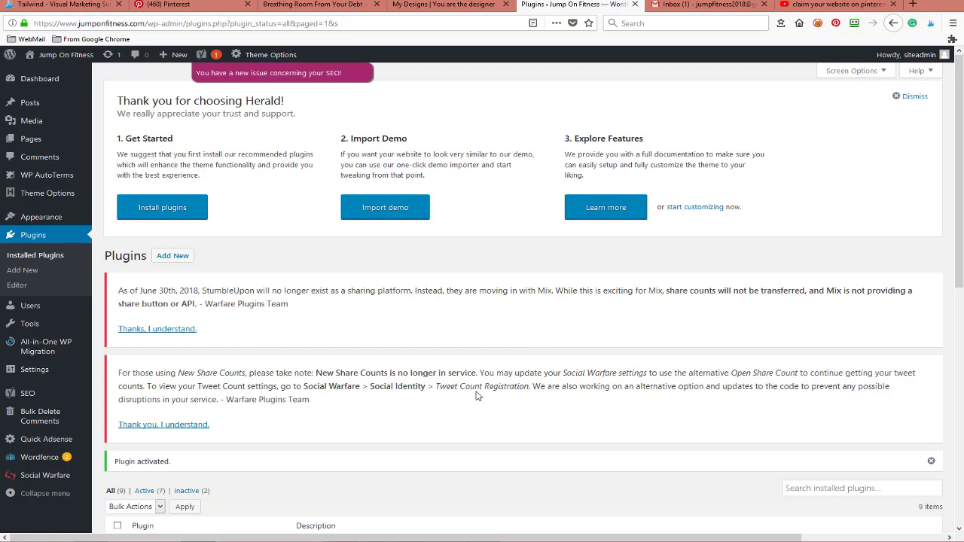
mouse_move(28, 393)
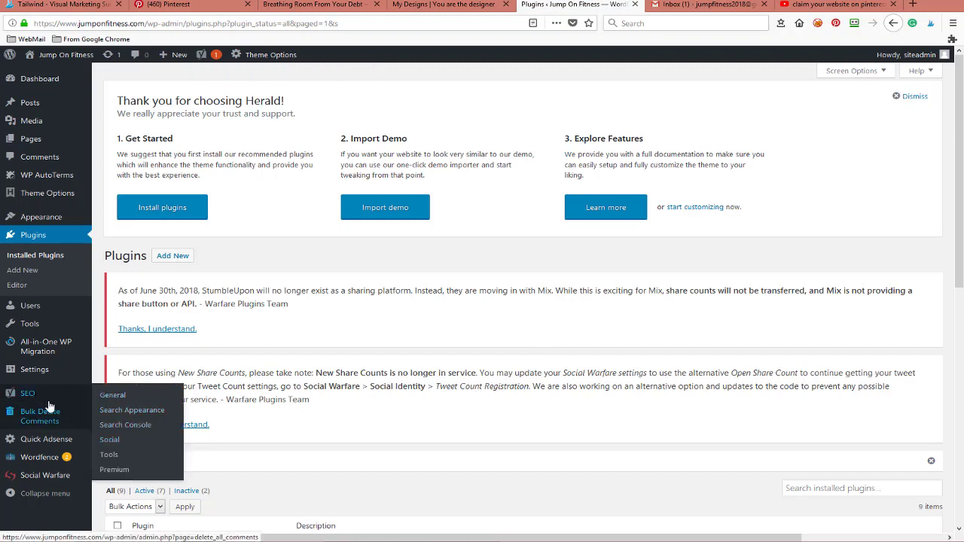
Show Yoast SEO's Pinterest social settings, then switch back to the Pinterest profile
left_click(111, 444)
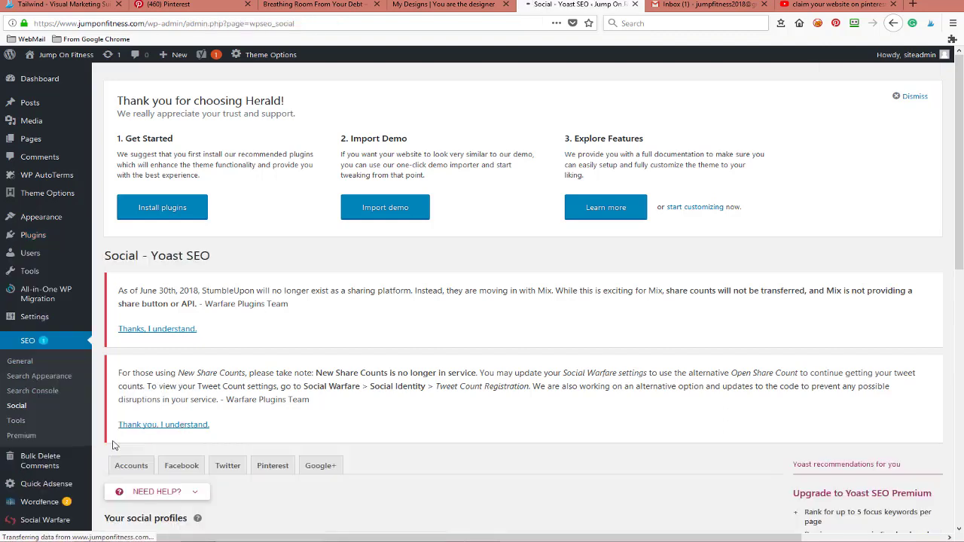
scroll(539, 368, "down", 5)
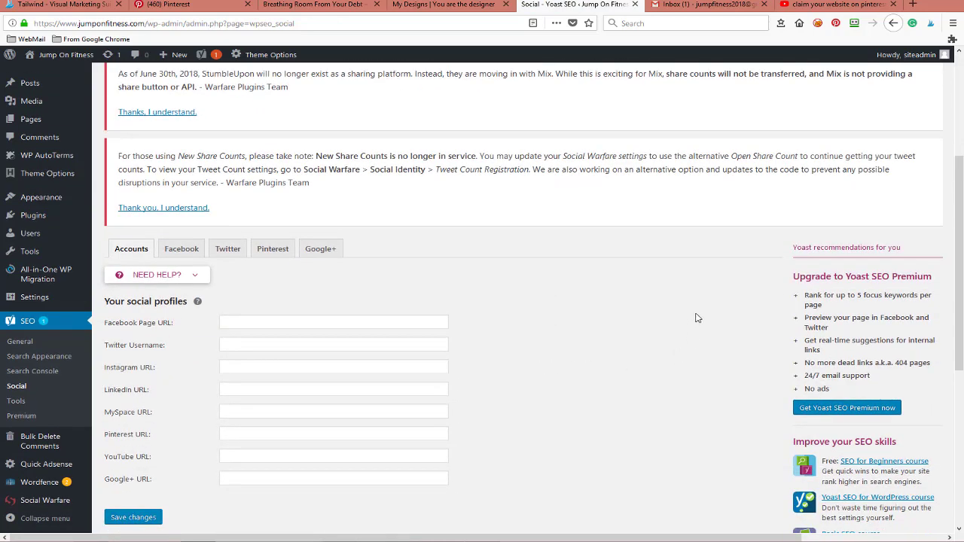
left_click(274, 254)
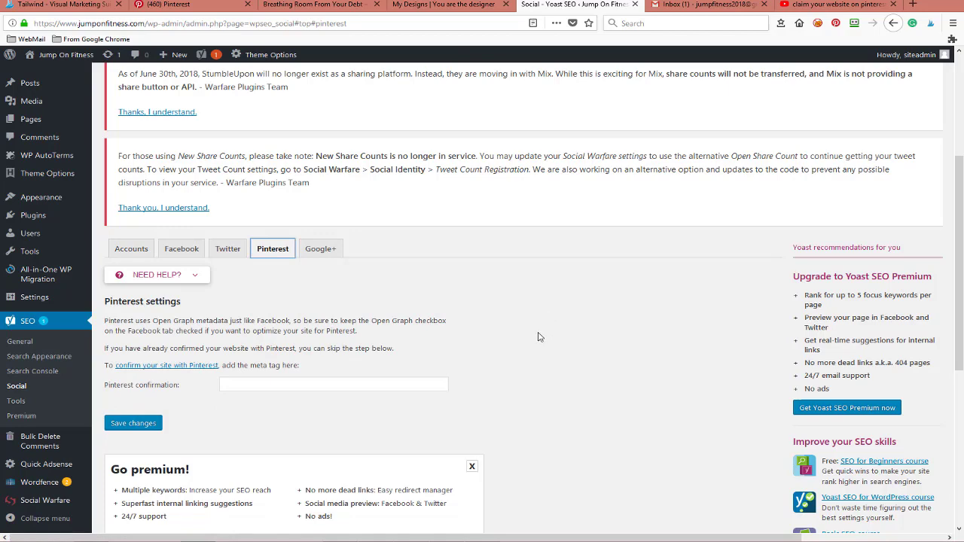
left_click(216, 6)
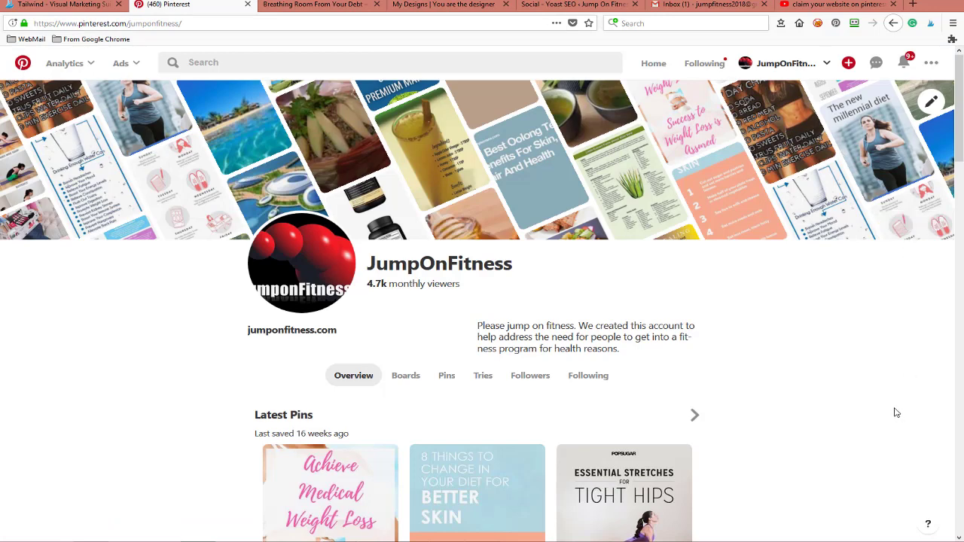
In Pinterest settings, start claiming jumponfitness.com with the Add HTML tag option
left_click(931, 66)
left_click(889, 100)
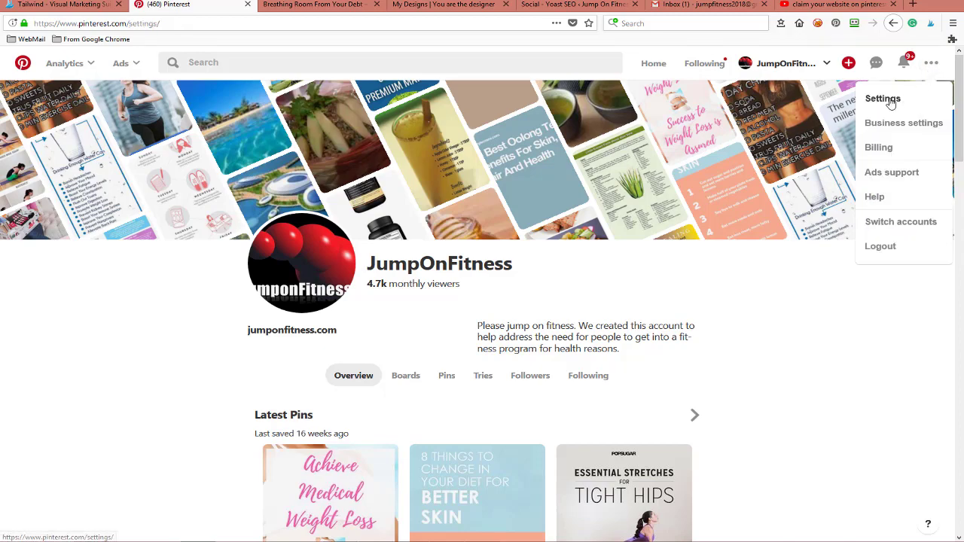
scroll(859, 202, "down", 5)
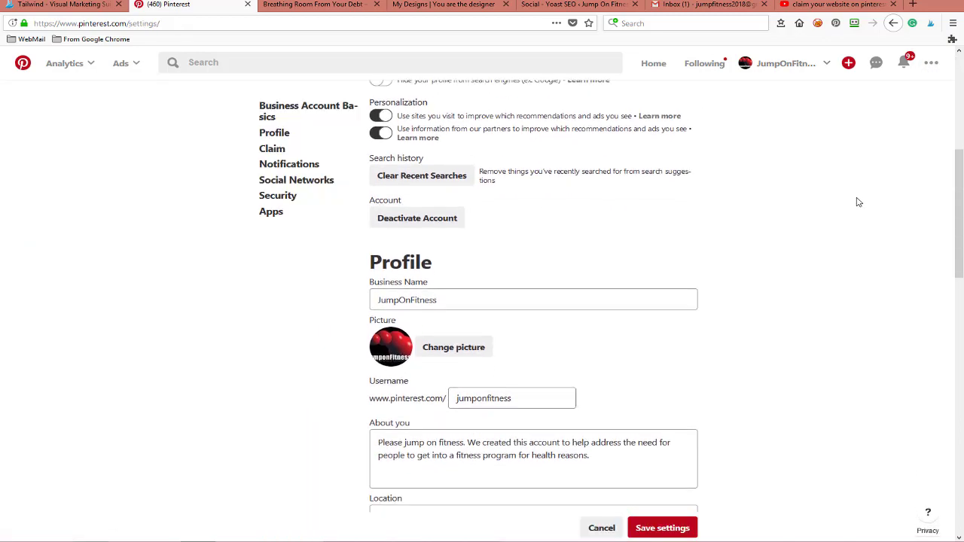
scroll(859, 202, "down", 3)
scroll(858, 202, "down", 3)
scroll(858, 202, "down", 3)
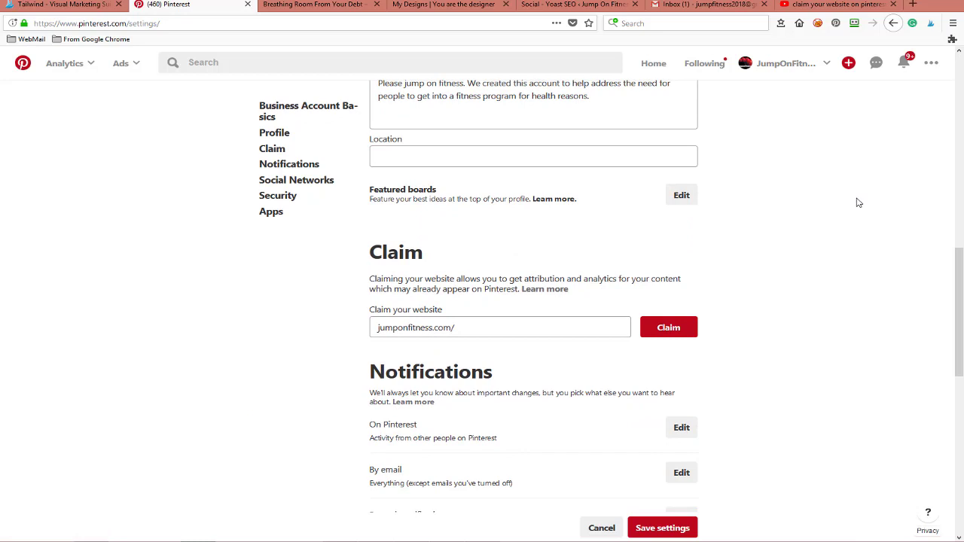
left_click(667, 330)
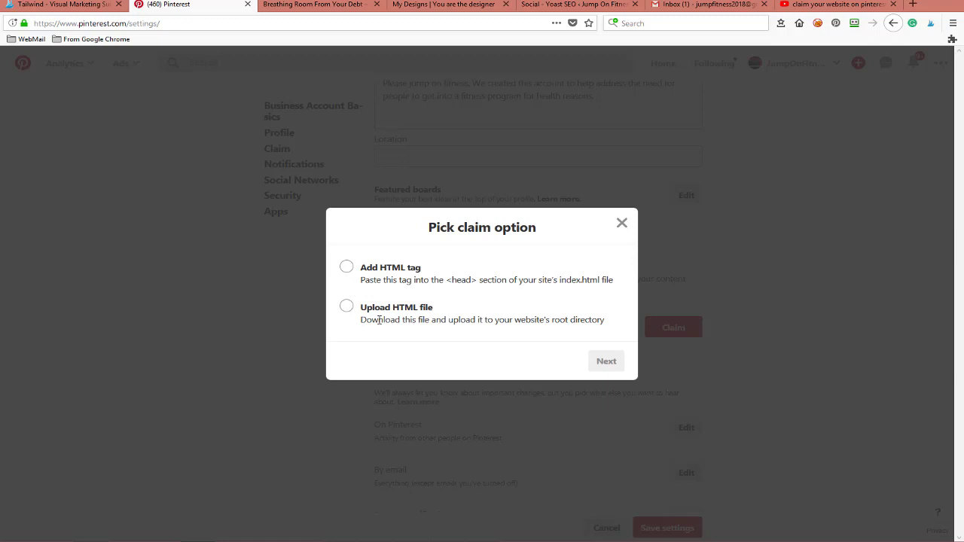
left_click(346, 269)
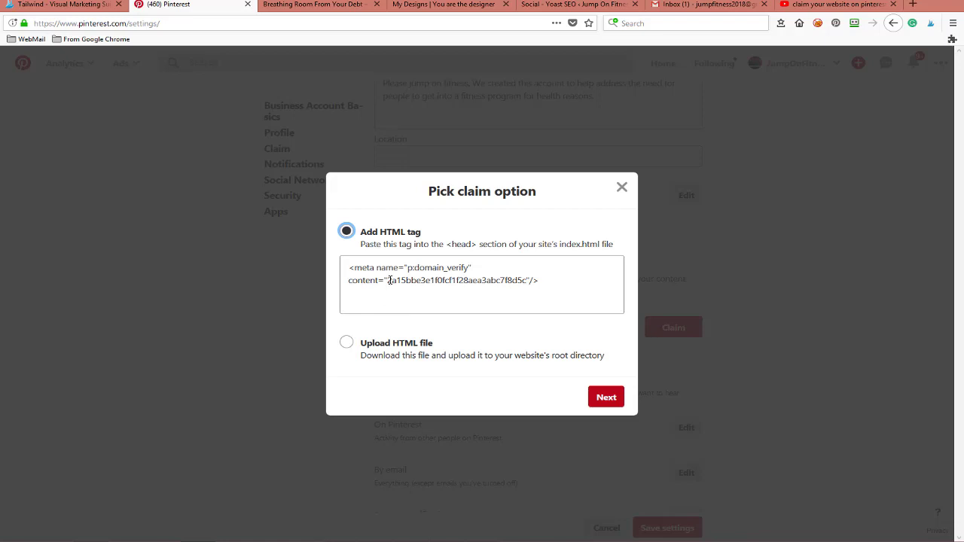
Copy the verification code from the meta tag's content value
left_click(390, 281)
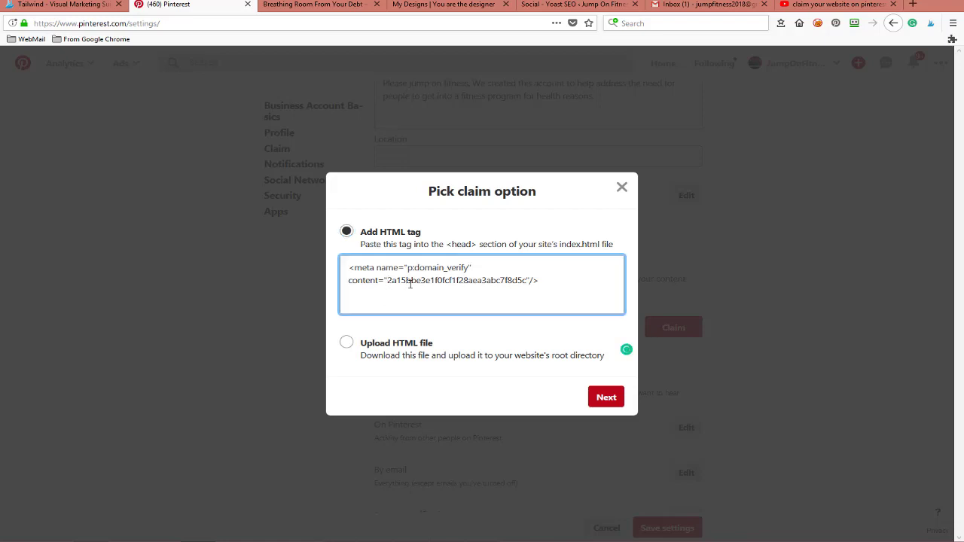
left_click_drag(527, 280, 388, 280)
right_click(389, 280)
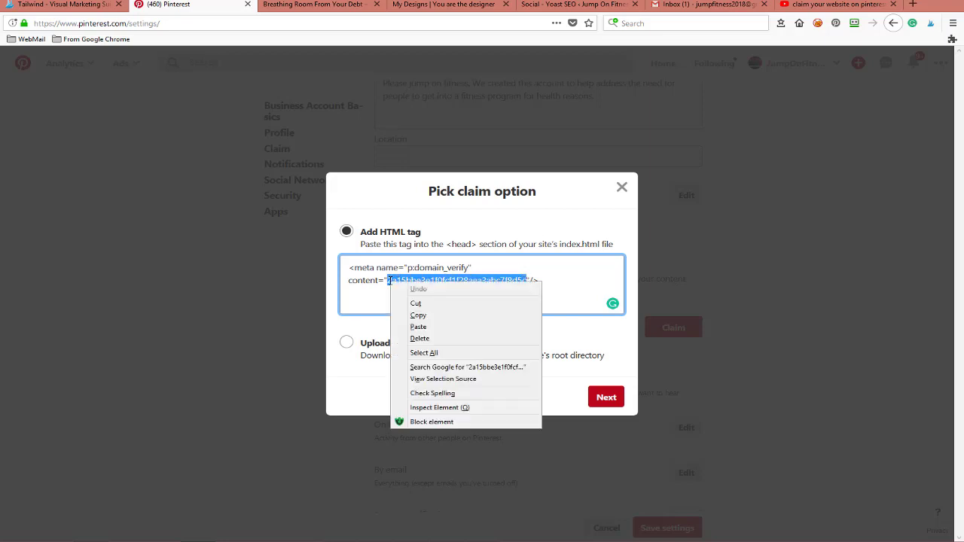
left_click(427, 311)
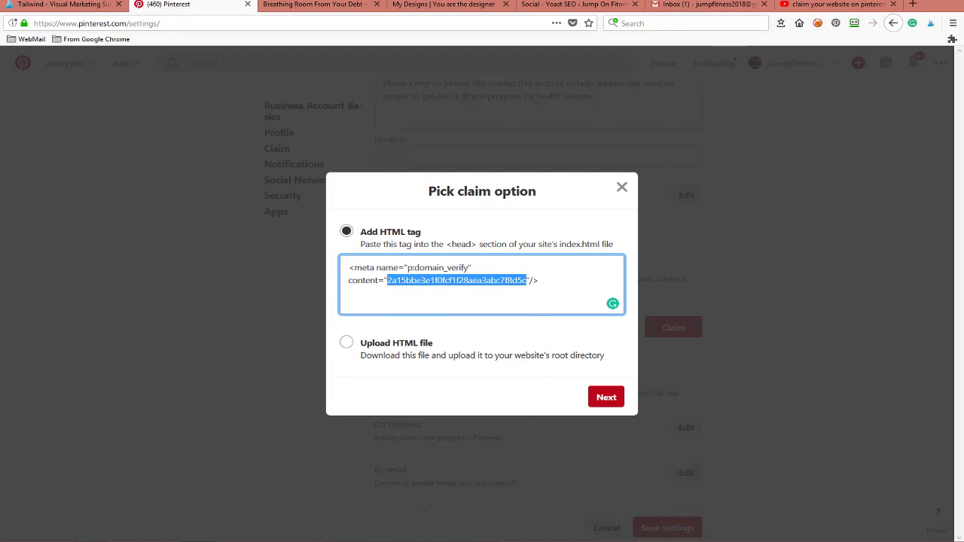
left_click(436, 7)
left_click(326, 6)
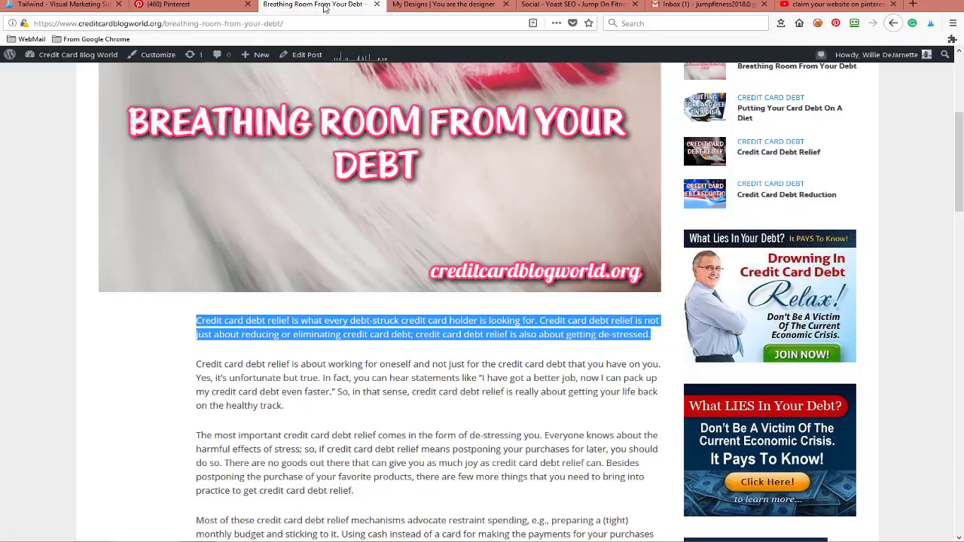
left_click(555, 7)
scroll(625, 241, "down", 4)
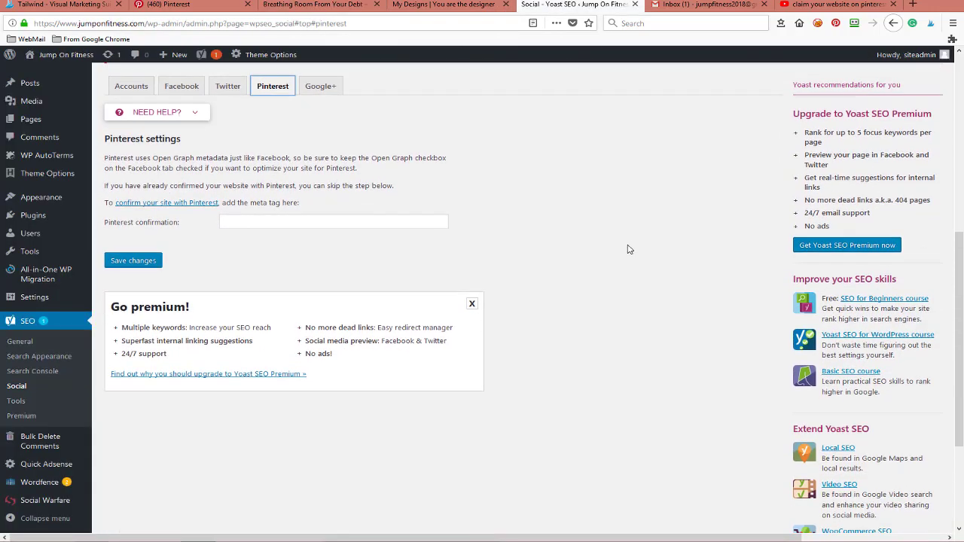
left_click(280, 223)
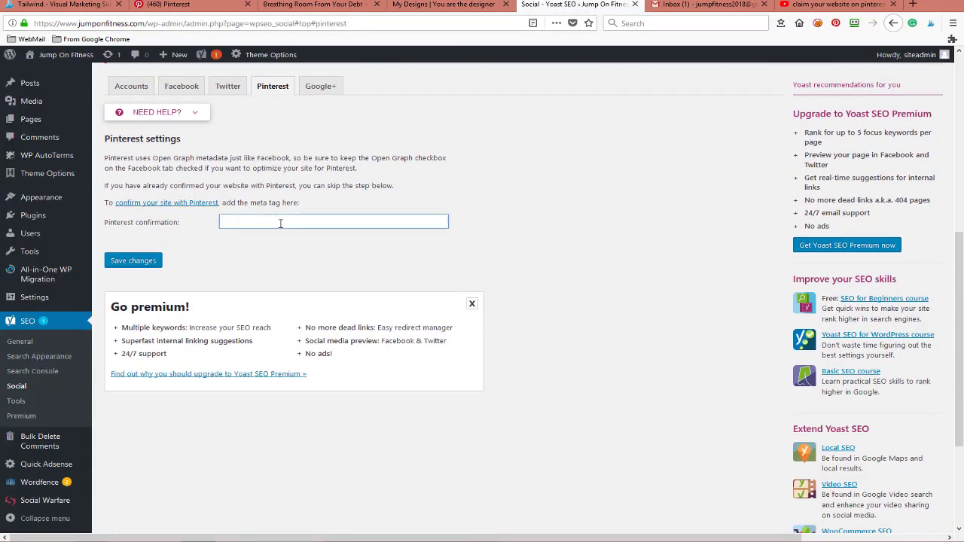
key("ctrl+v")
left_click(151, 263)
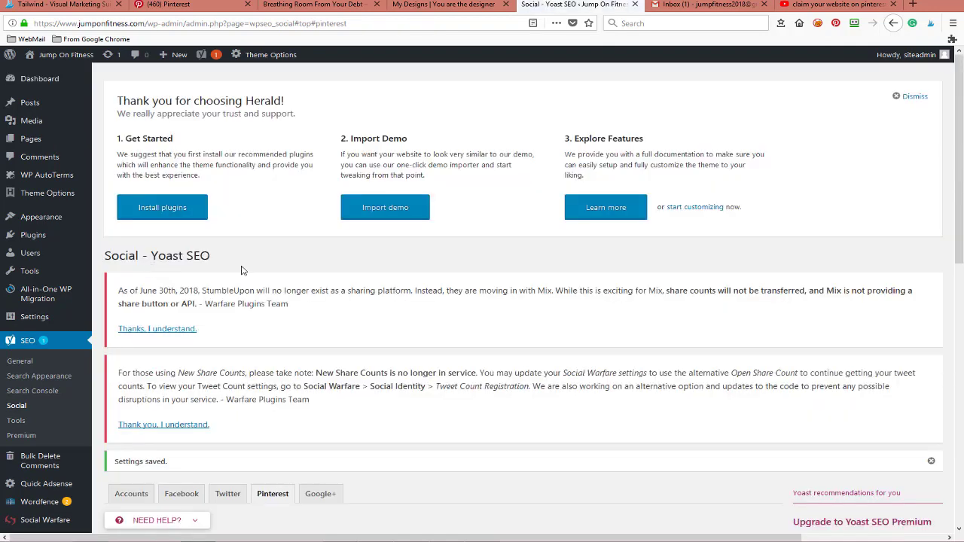
scroll(517, 288, "down", 5)
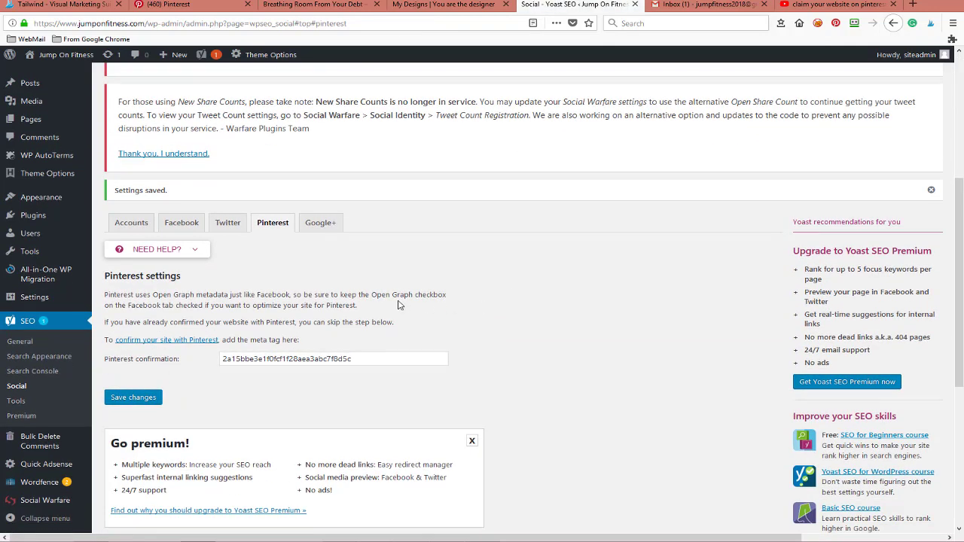
Continue past Pick claim option and submit the jumponfitness.com claim for review
left_click(167, 6)
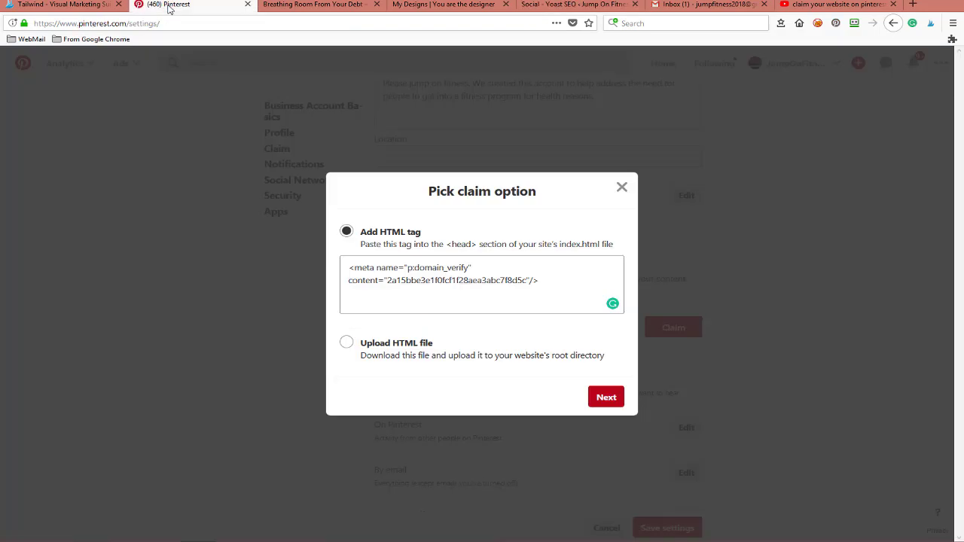
left_click(605, 401)
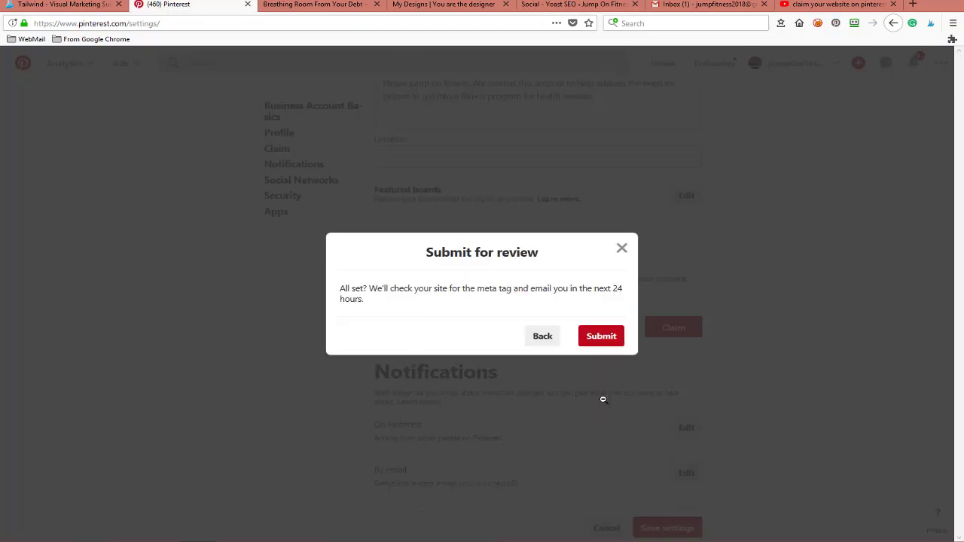
left_click(609, 339)
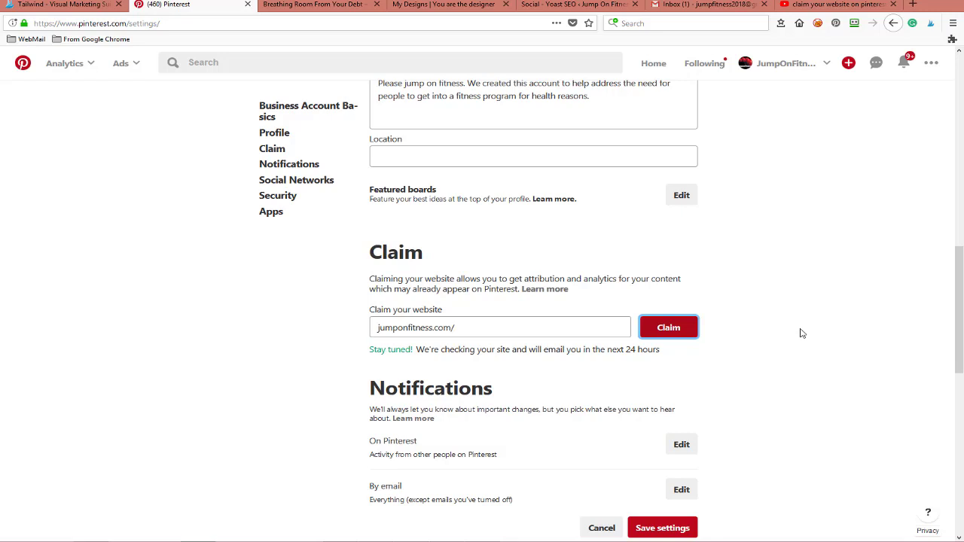
Go to the JumpOnFitness profile through View profile in the account menu
left_click(779, 69)
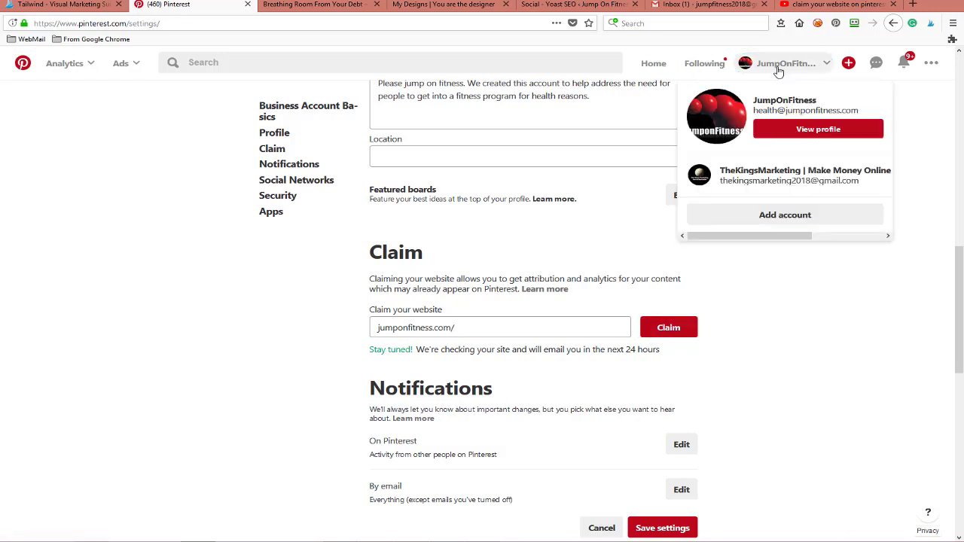
left_click(794, 130)
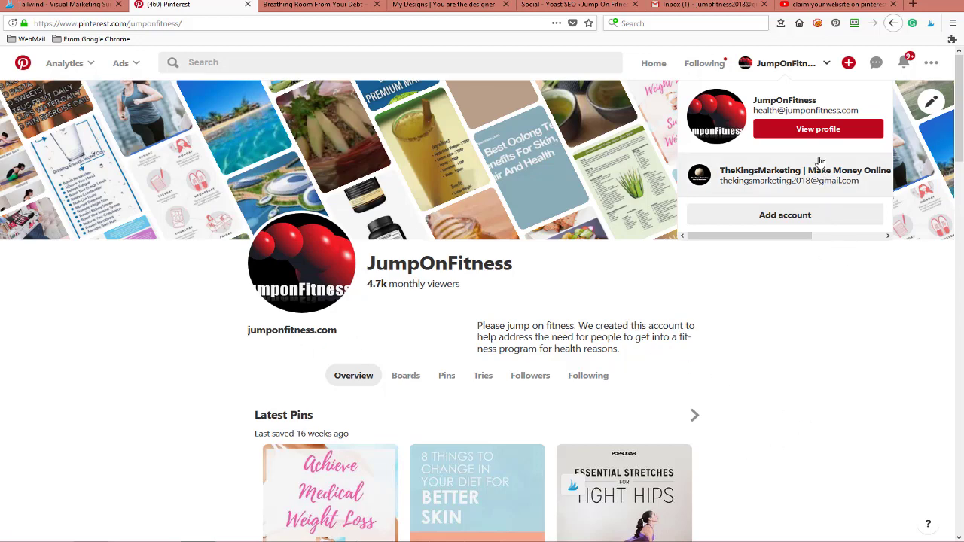
Scroll the JumpOnFitness profile and expand the Analytics dropdown
left_click(810, 136)
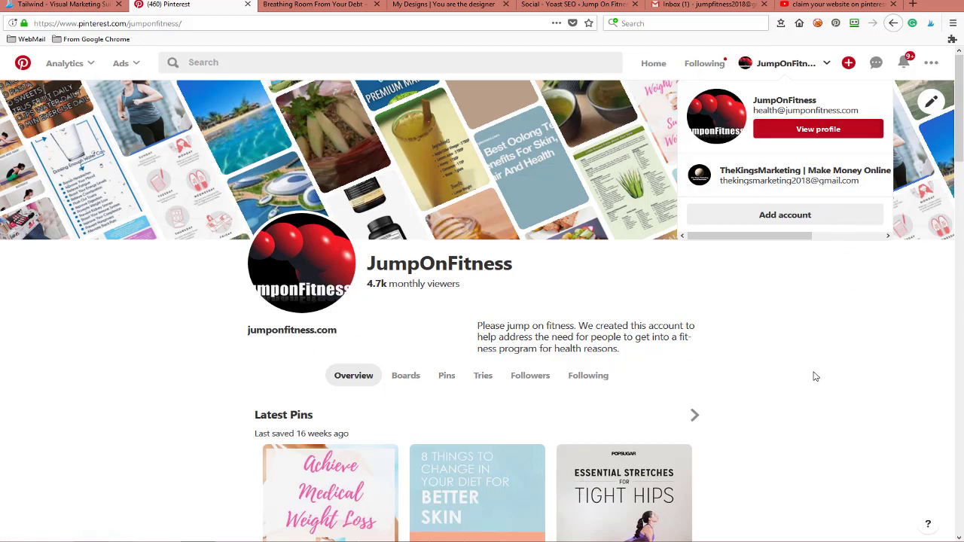
scroll(808, 359, "down", 5)
scroll(809, 358, "down", 3)
scroll(809, 359, "down", 1)
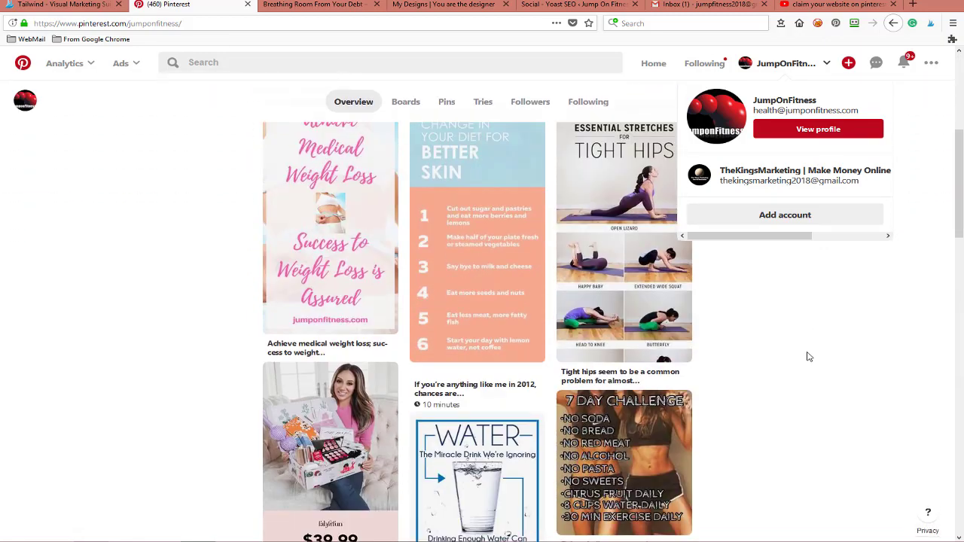
scroll(809, 357, "up", 5)
scroll(809, 357, "up", 3)
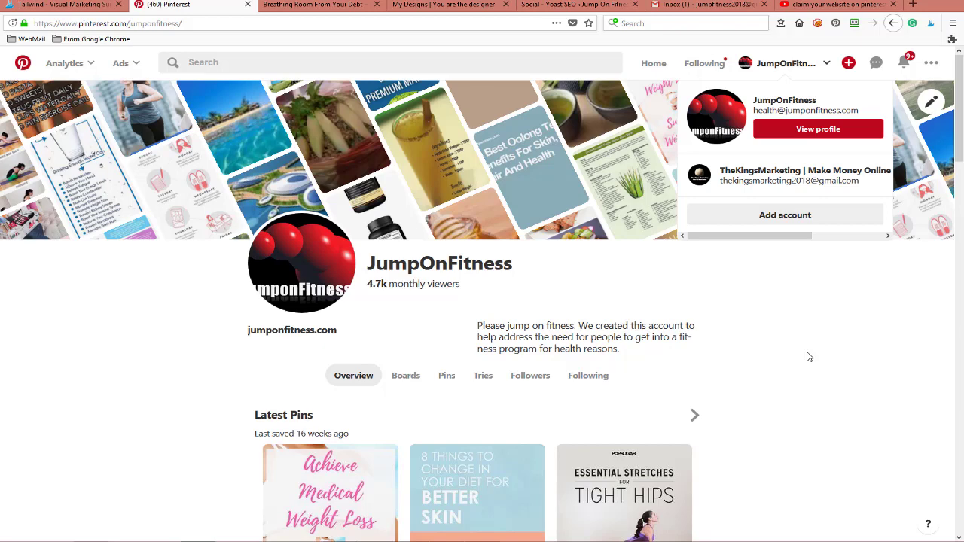
left_click(66, 65)
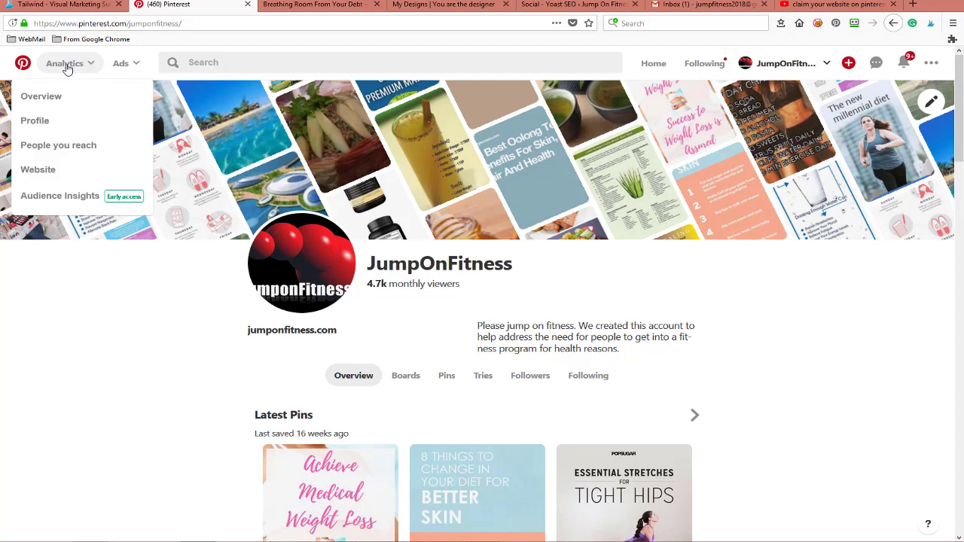
Review jumponfitness.com website analytics, then return to the JumpOnFitness profile via My profile
left_click(39, 171)
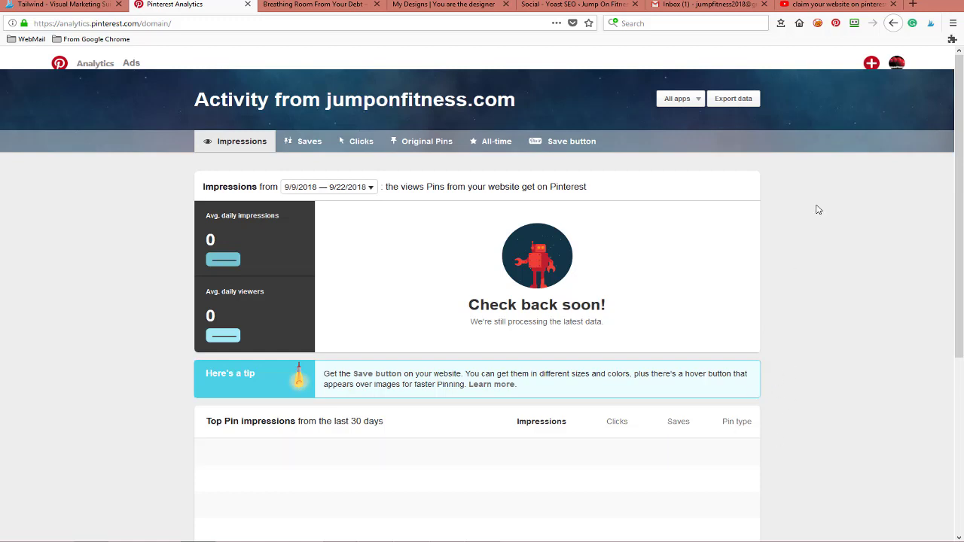
left_click(896, 62)
left_click(844, 94)
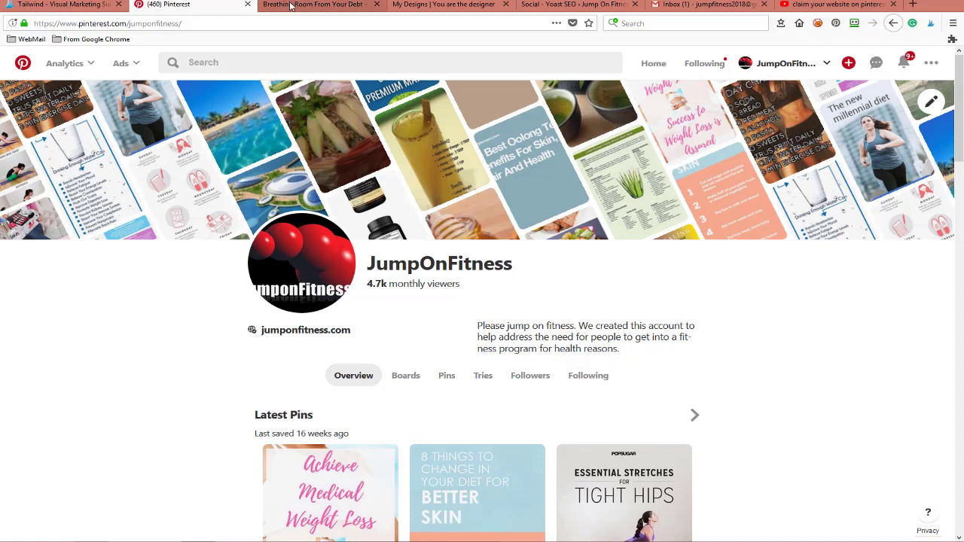
Open the Achieve medical weight loss article from the jumponfitness.com front page
left_click(557, 6)
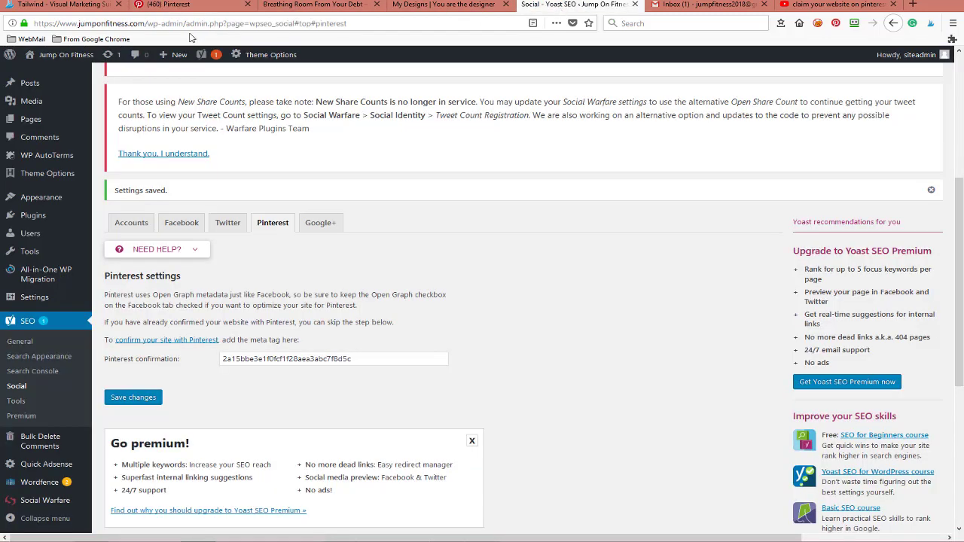
left_click(54, 62)
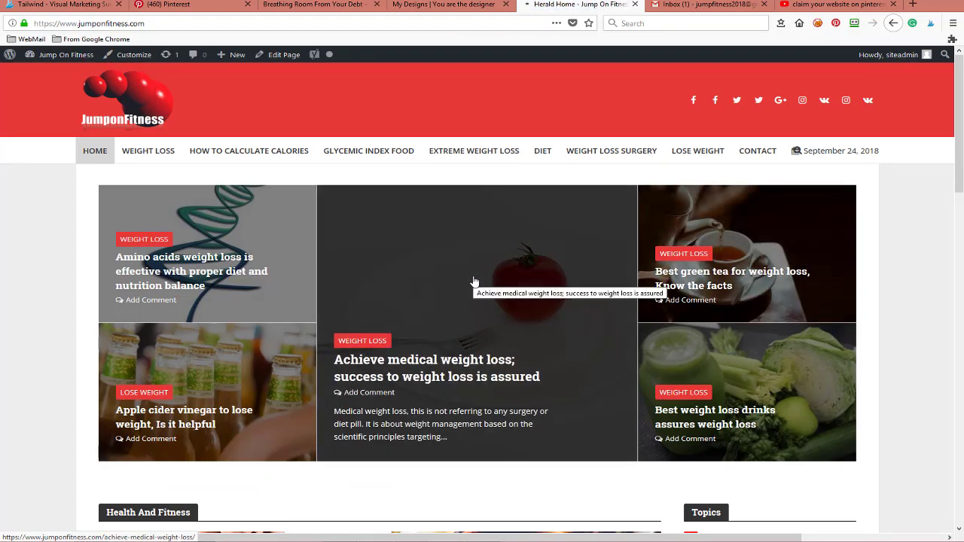
left_click(475, 283)
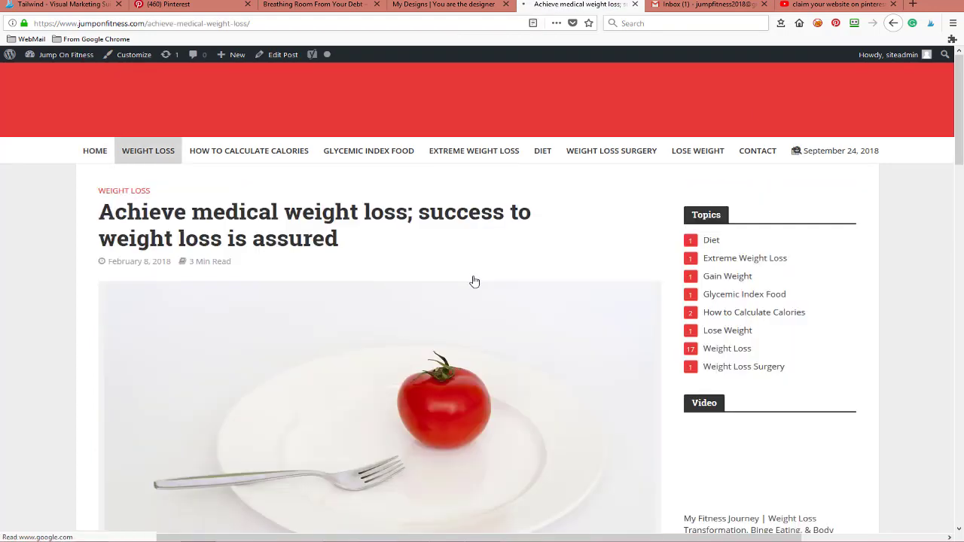
Scroll through the article, then bring up the Breathing Room From Your Debt design in Youzign
scroll(542, 283, "down", 2)
scroll(545, 285, "down", 5)
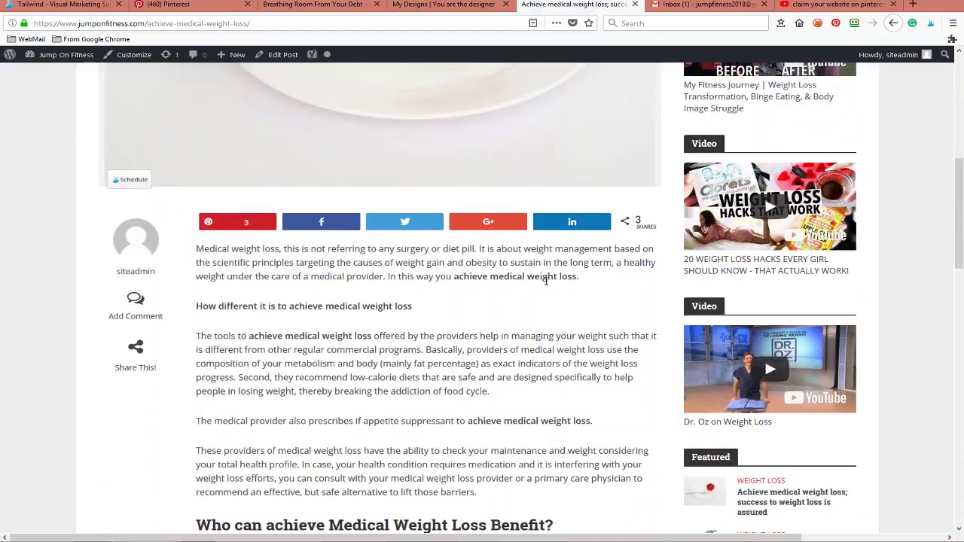
scroll(547, 284, "down", 4)
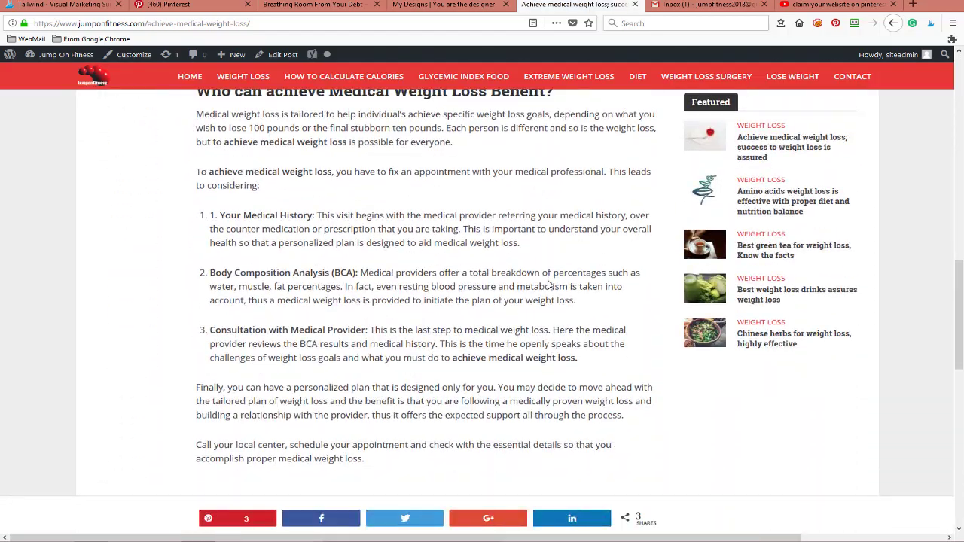
scroll(549, 282, "down", 5)
scroll(548, 285, "up", 5)
scroll(550, 282, "up", 5)
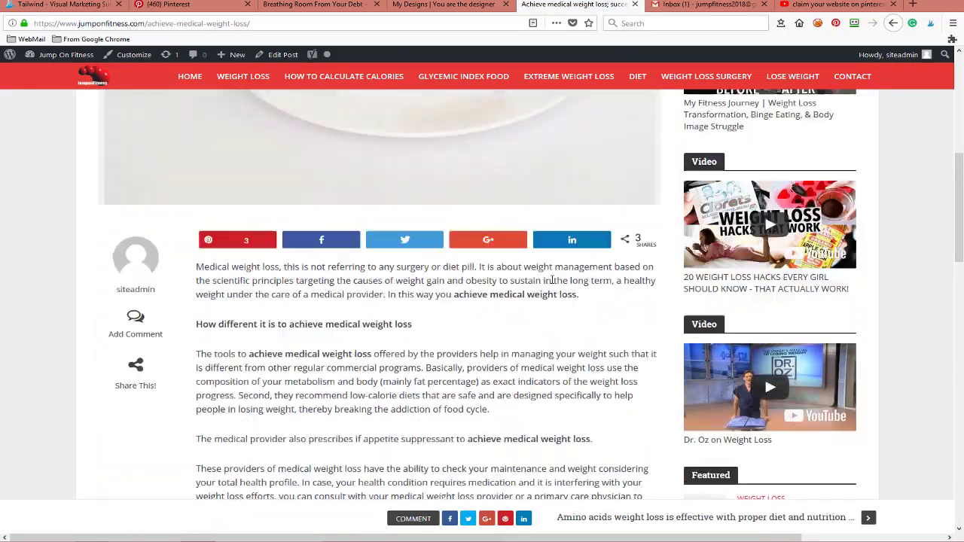
scroll(551, 279, "up", 3)
scroll(753, 231, "up", 1)
scroll(756, 234, "up", 2)
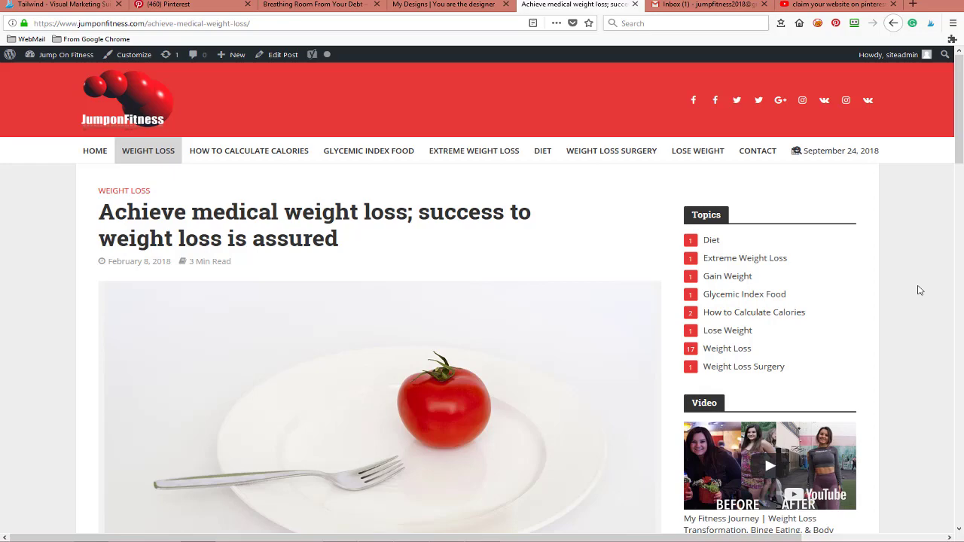
scroll(918, 290, "down", 4)
scroll(919, 290, "up", 5)
left_click(455, 5)
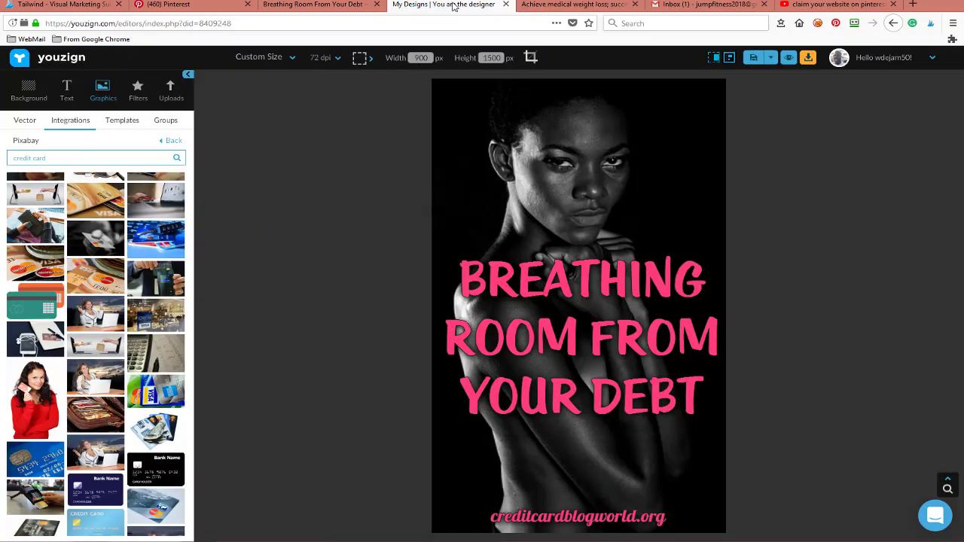
Read the start of the Breathing Room From Your Debt post, briefly checking the design
left_click(307, 6)
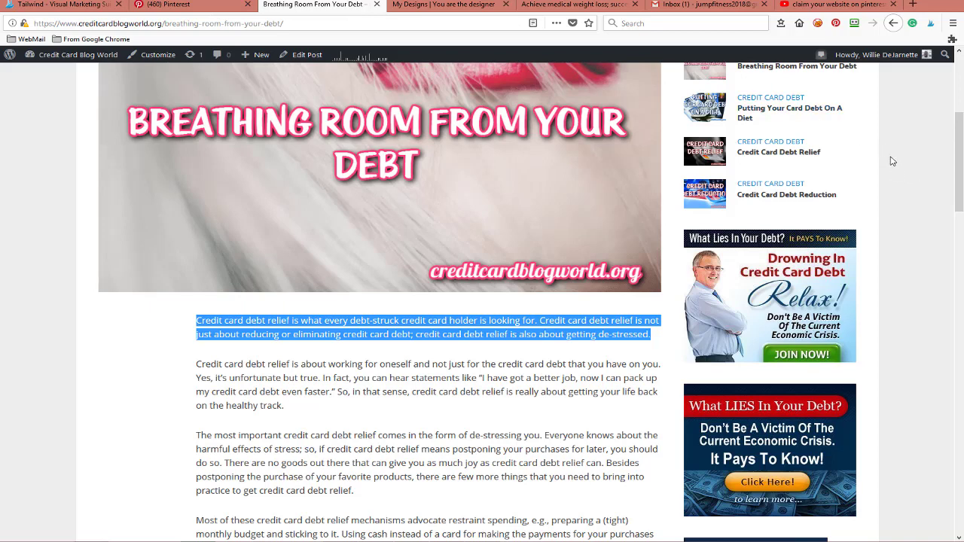
left_click(917, 159)
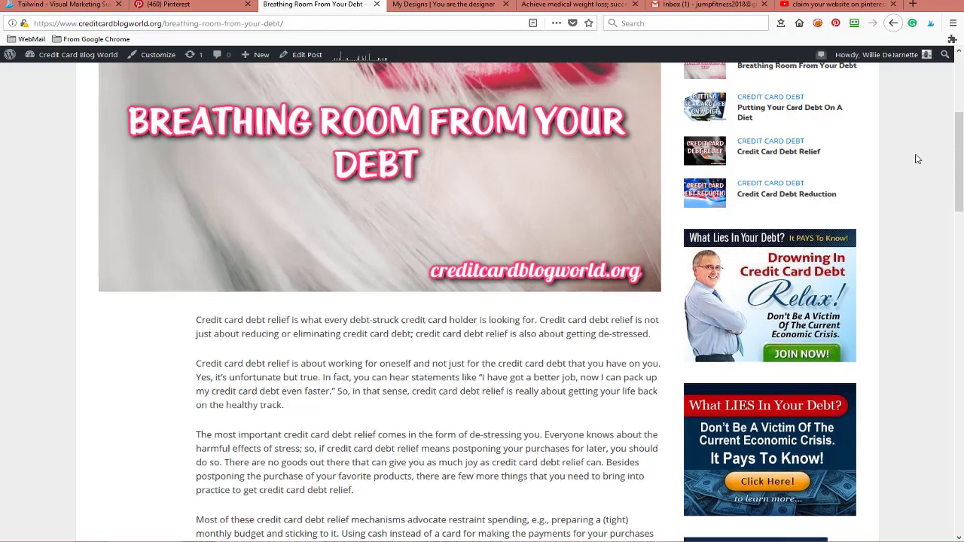
scroll(917, 159, "down", 2)
scroll(917, 159, "down", 2)
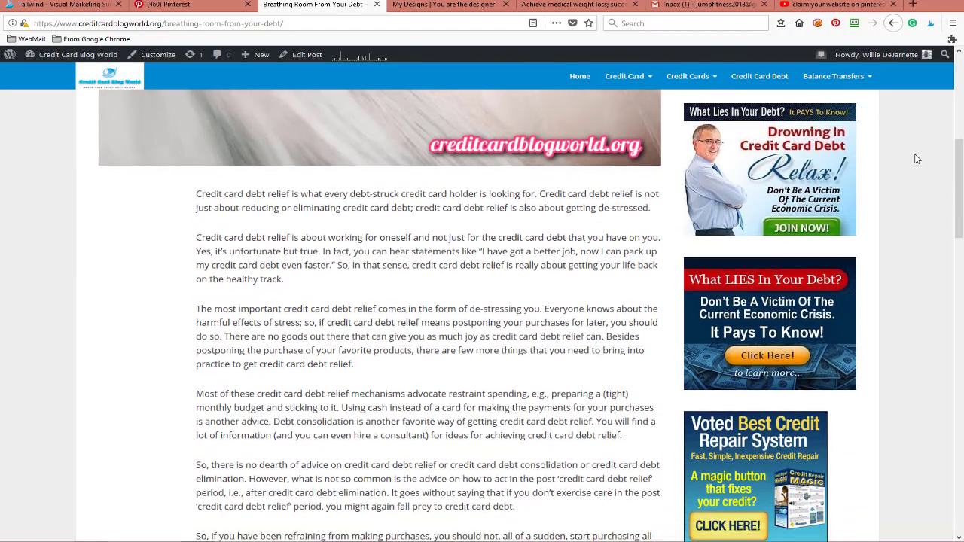
scroll(917, 159, "down", 5)
scroll(916, 156, "down", 4)
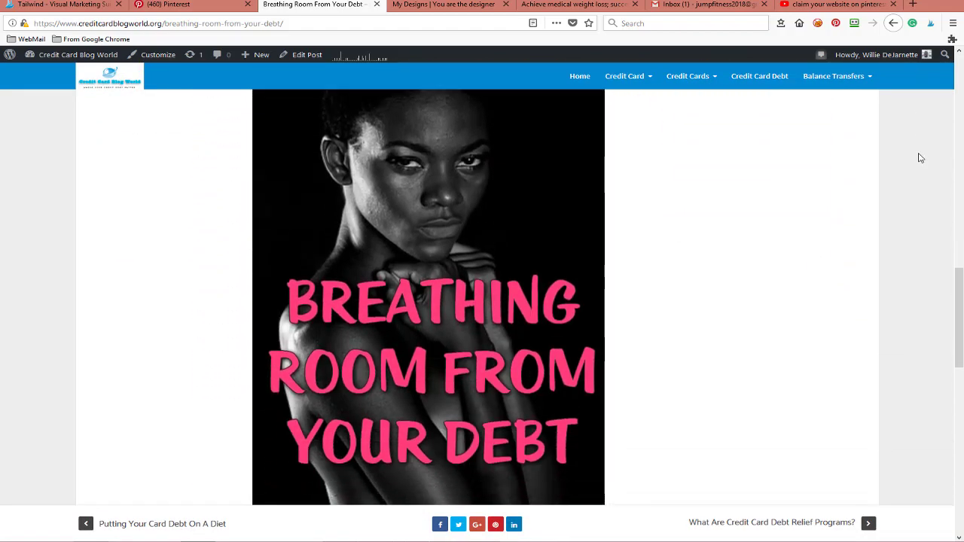
left_click(435, 5)
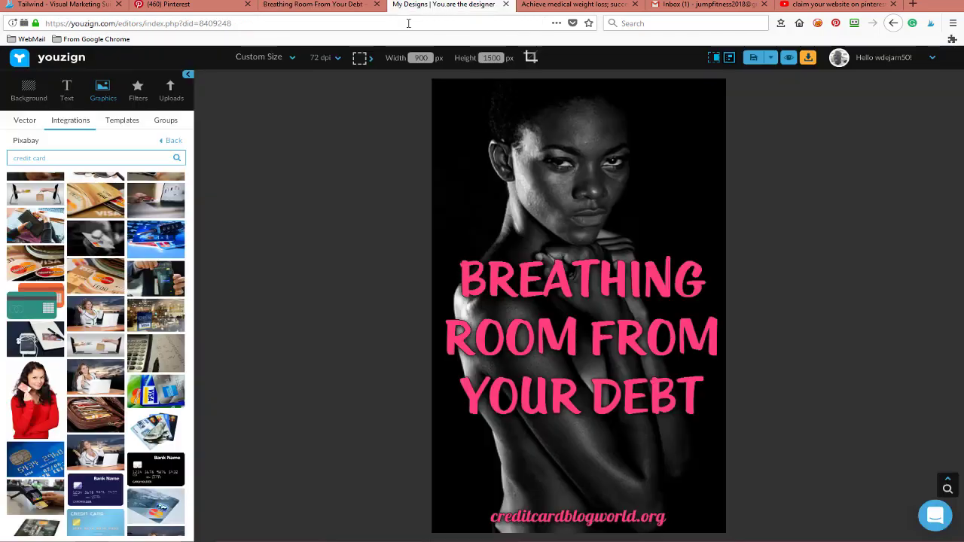
left_click(310, 7)
Scroll through the rest of the post, then return to the JumpOnFitness Pinterest profile
scroll(520, 205, "down", 1)
scroll(524, 206, "down", 2)
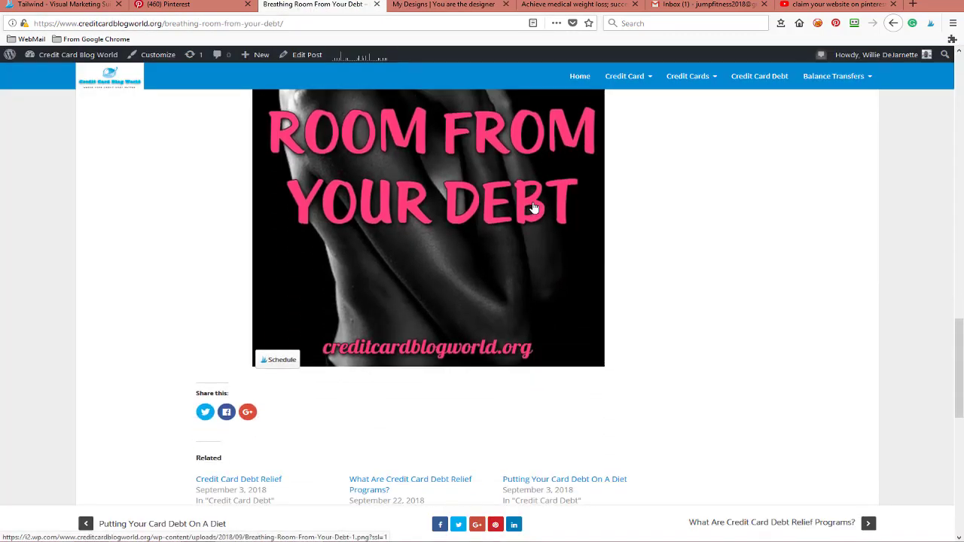
scroll(531, 208, "up", 3)
scroll(534, 208, "up", 3)
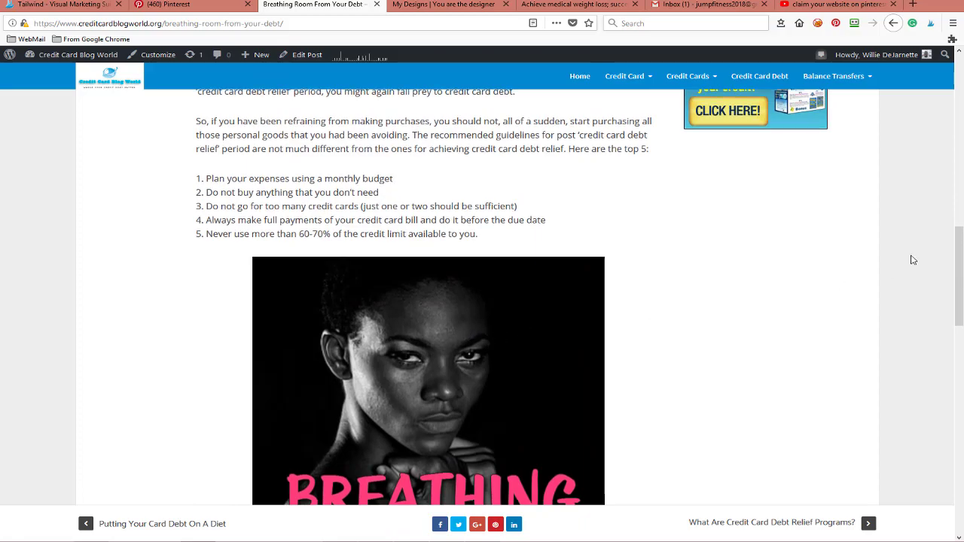
scroll(913, 260, "up", 2)
scroll(914, 255, "up", 4)
scroll(915, 253, "up", 4)
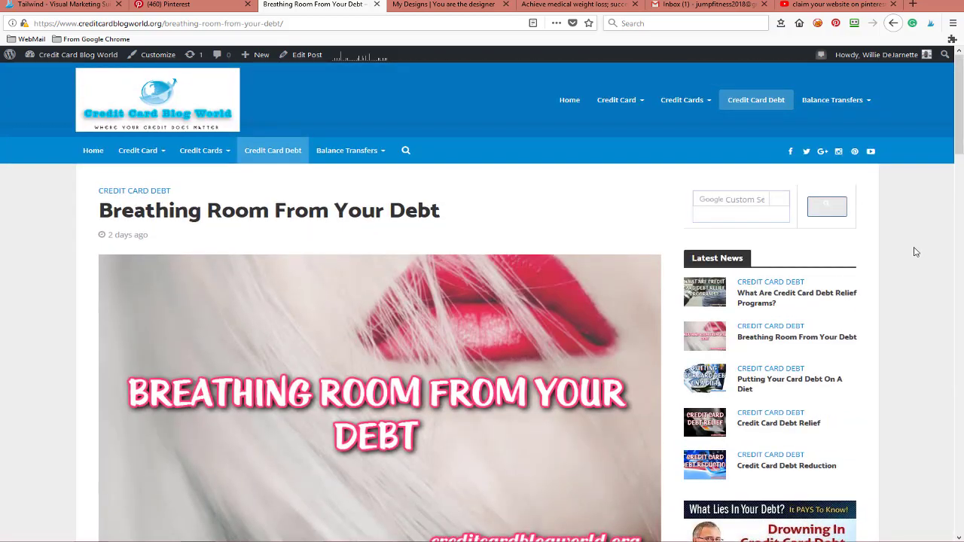
scroll(916, 252, "down", 5)
scroll(917, 249, "down", 6)
scroll(917, 249, "down", 5)
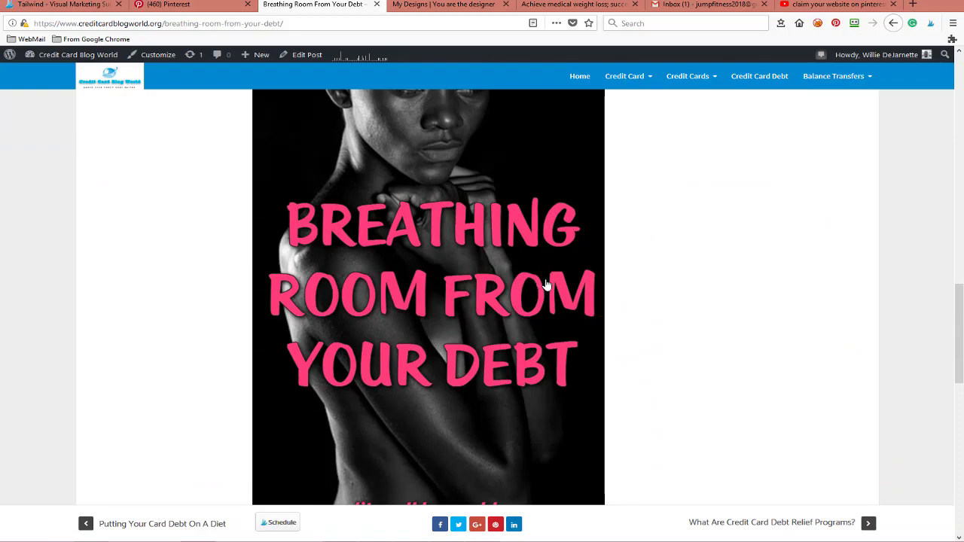
scroll(897, 275, "down", 1)
scroll(914, 277, "down", 2)
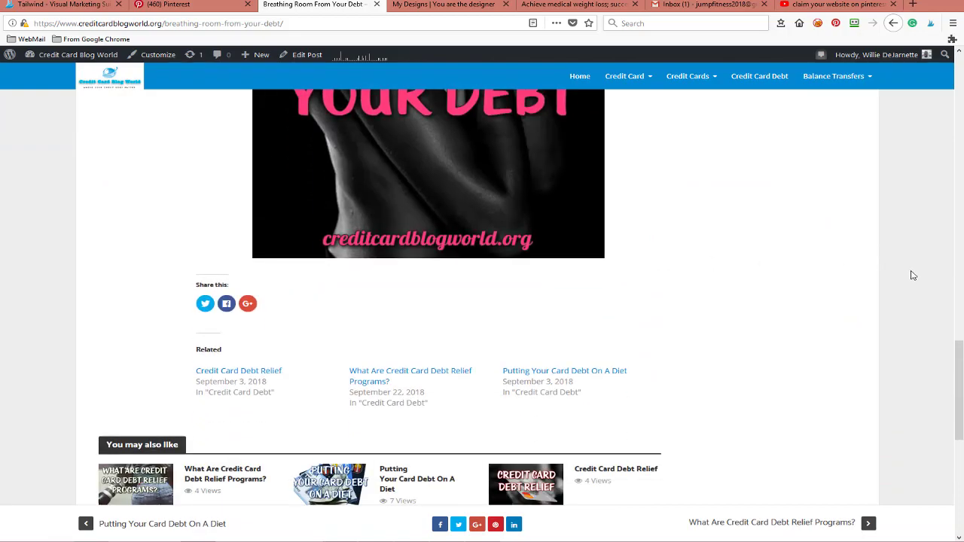
scroll(914, 276, "up", 4)
scroll(916, 274, "up", 5)
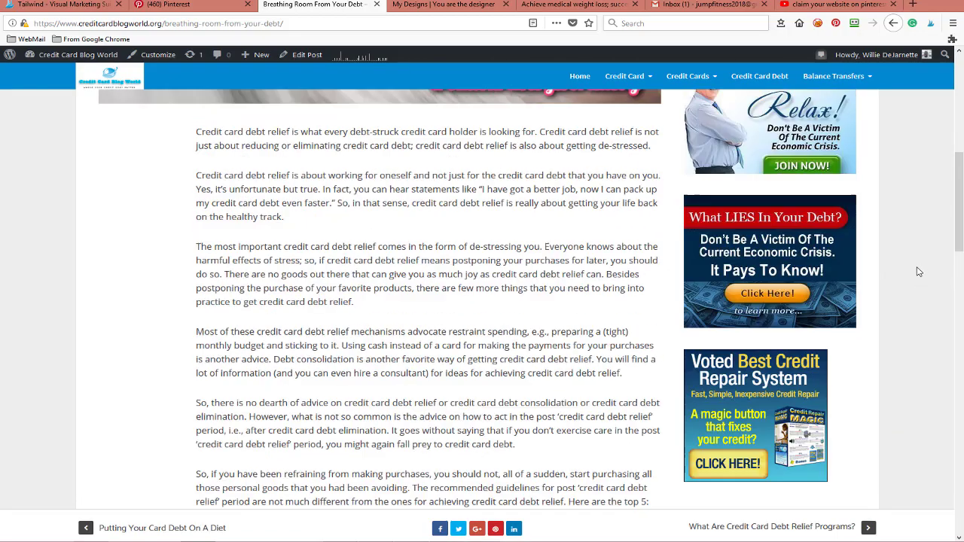
scroll(917, 273, "up", 5)
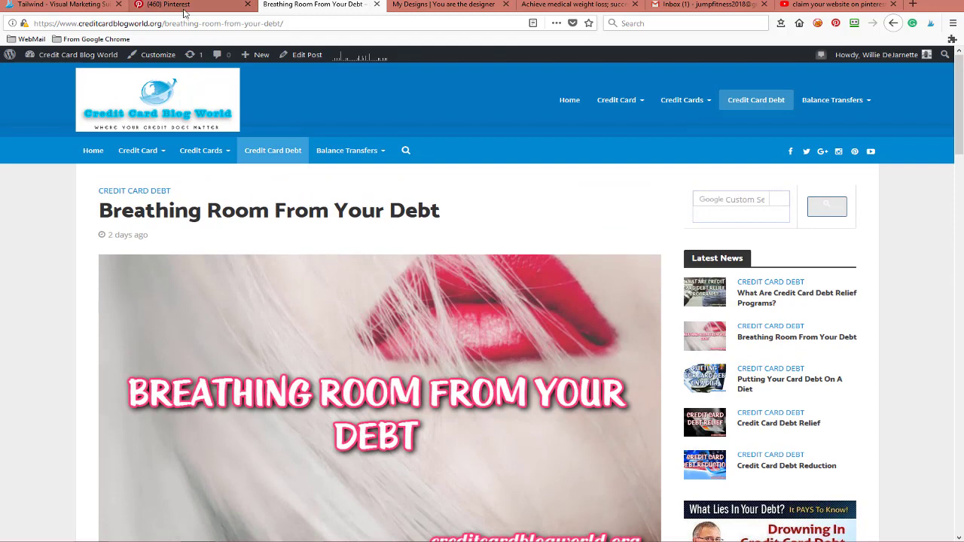
left_click(181, 4)
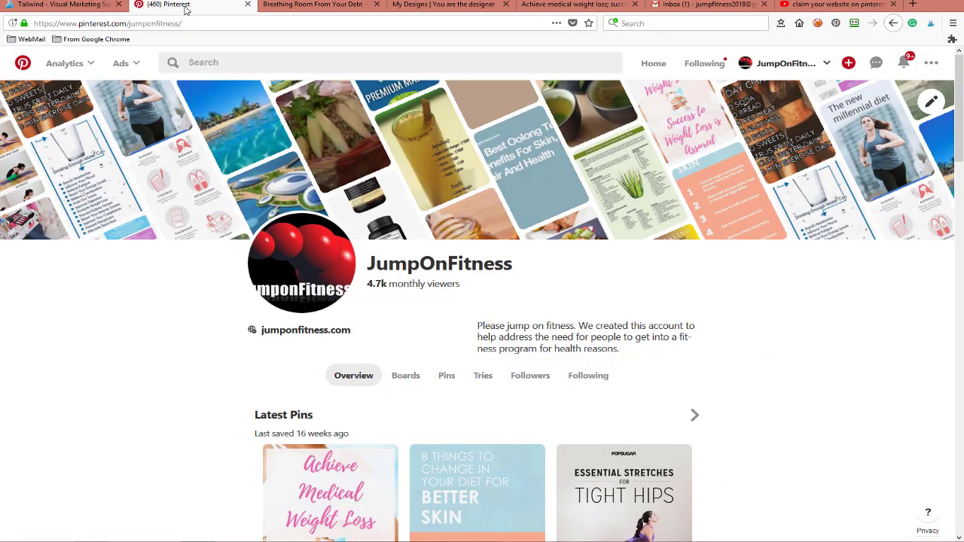